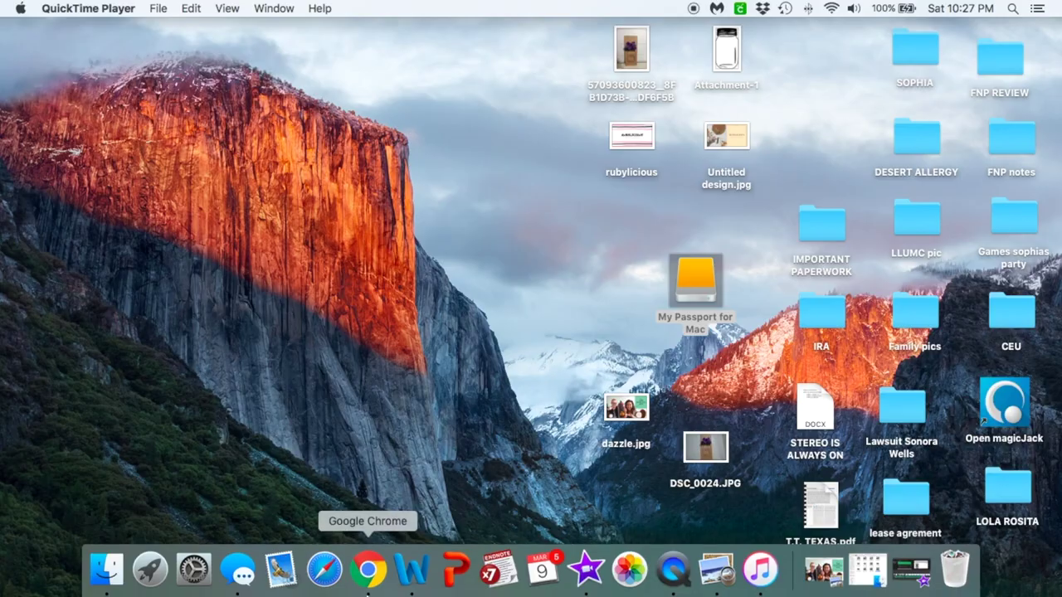
Step: Search the image library for 'tiki' and insert the orange-red tiki face onto the canvas
{"action": "left_click", "coordinate": [369, 570]}
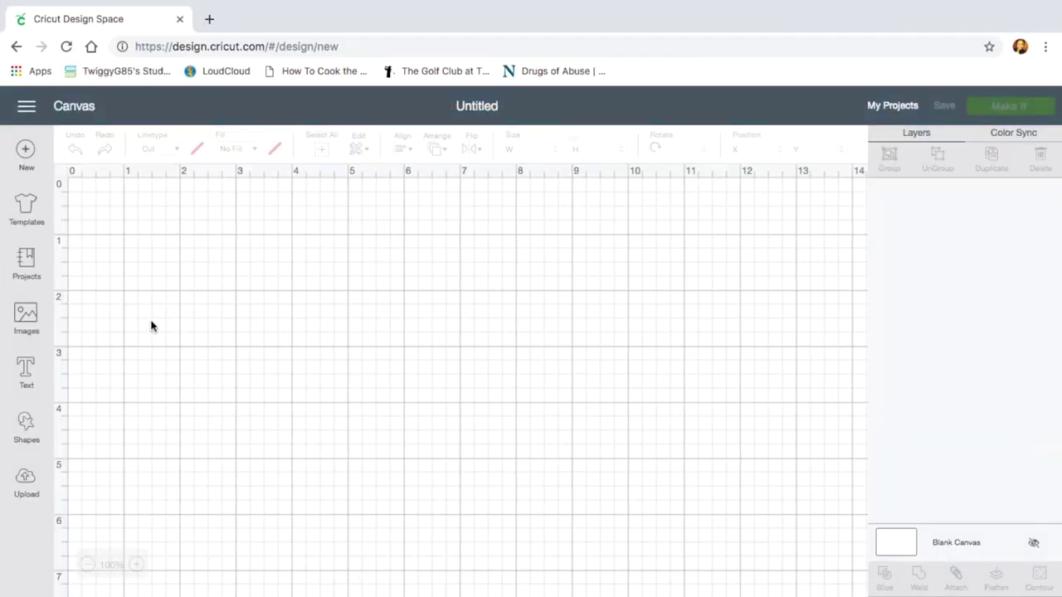
{"action": "left_click", "coordinate": [26, 319]}
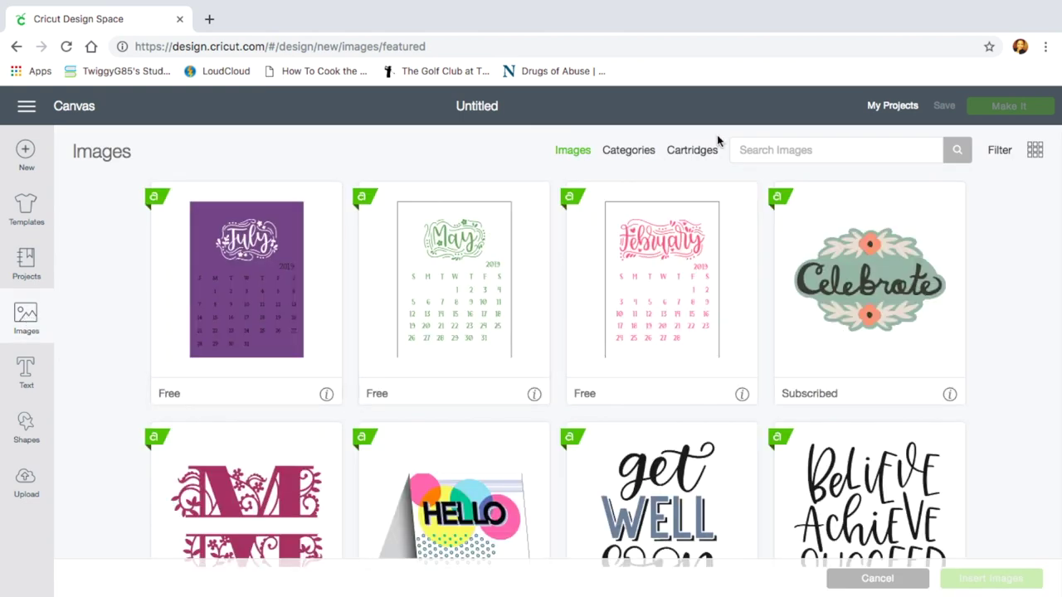
{"action": "left_click", "coordinate": [743, 149]}
{"action": "type", "text": "tiki"}
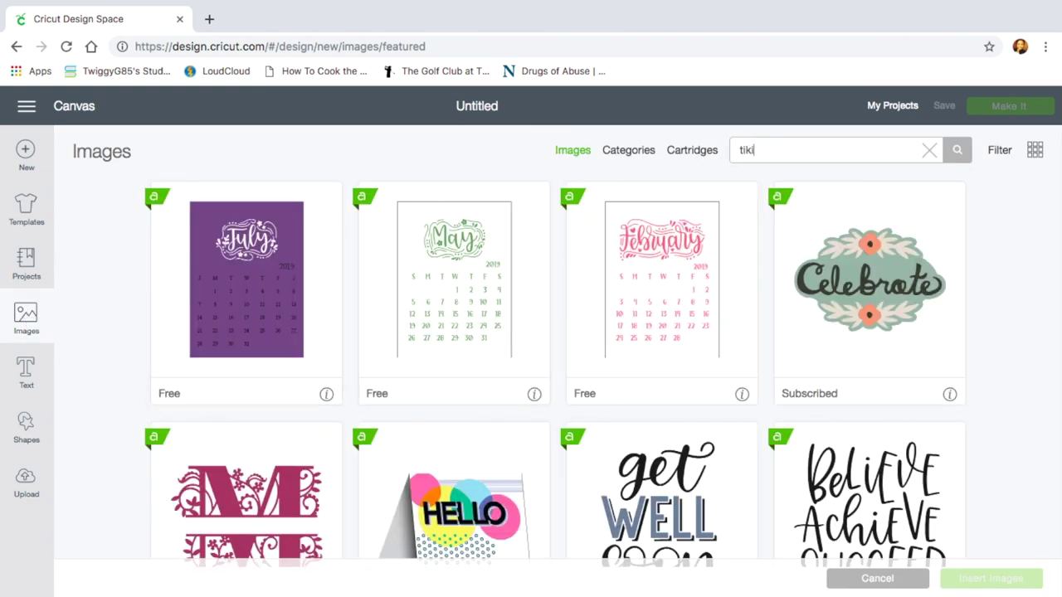
{"action": "key", "text": "Return"}
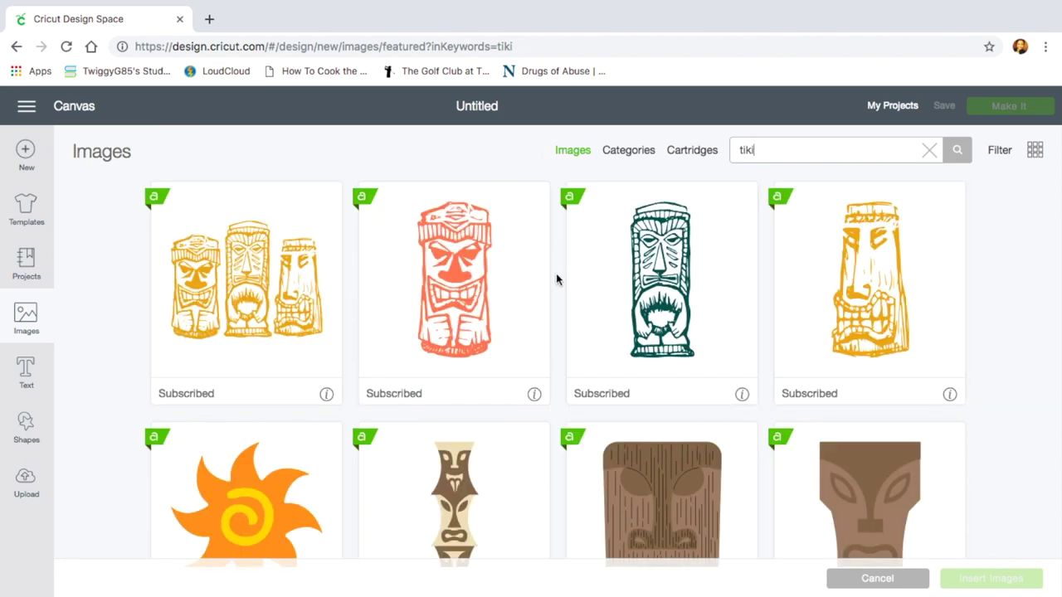
{"action": "left_click", "coordinate": [502, 296]}
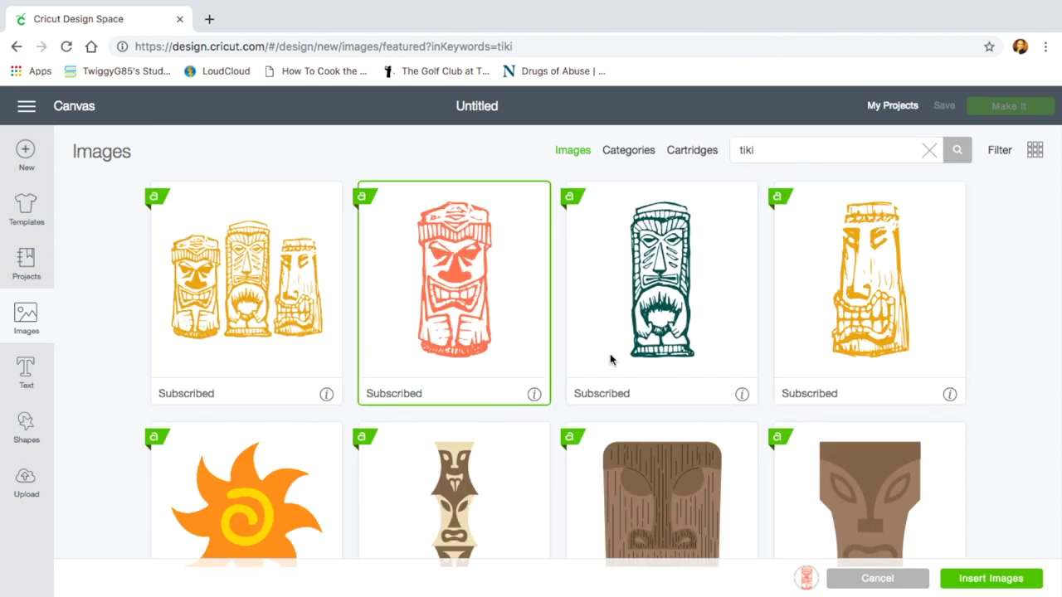
{"action": "left_click", "coordinate": [978, 579]}
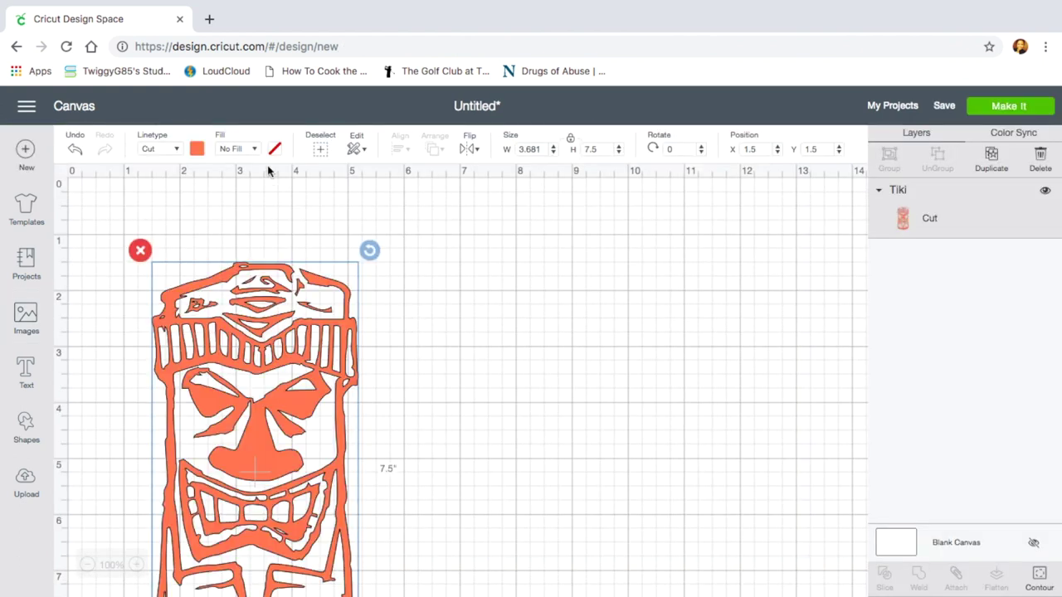
Step: Change the tiki's colour to black
{"action": "left_click", "coordinate": [198, 149]}
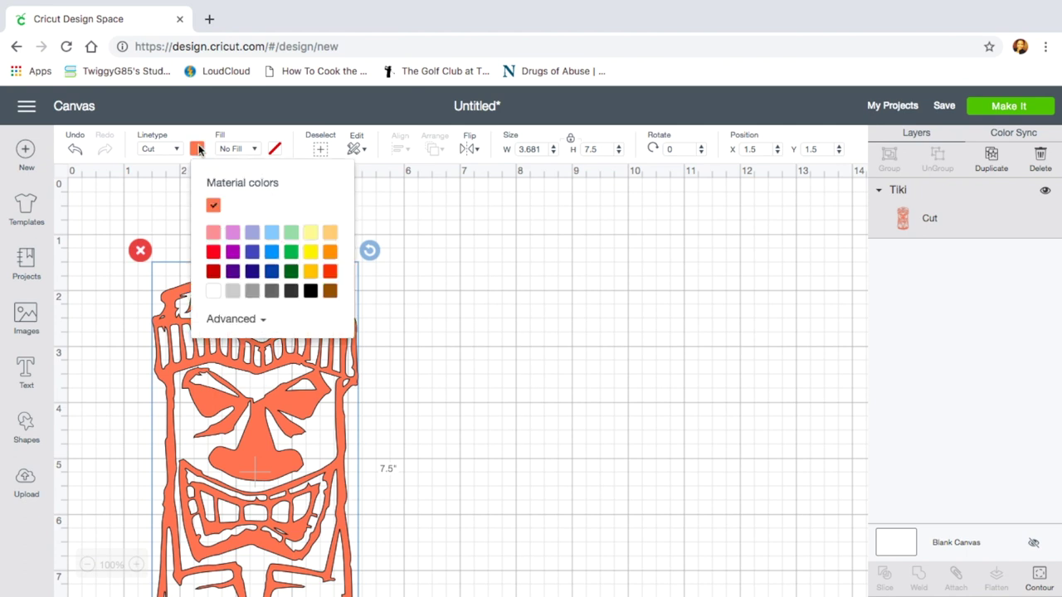
{"action": "left_click", "coordinate": [314, 292]}
{"action": "left_click", "coordinate": [405, 313]}
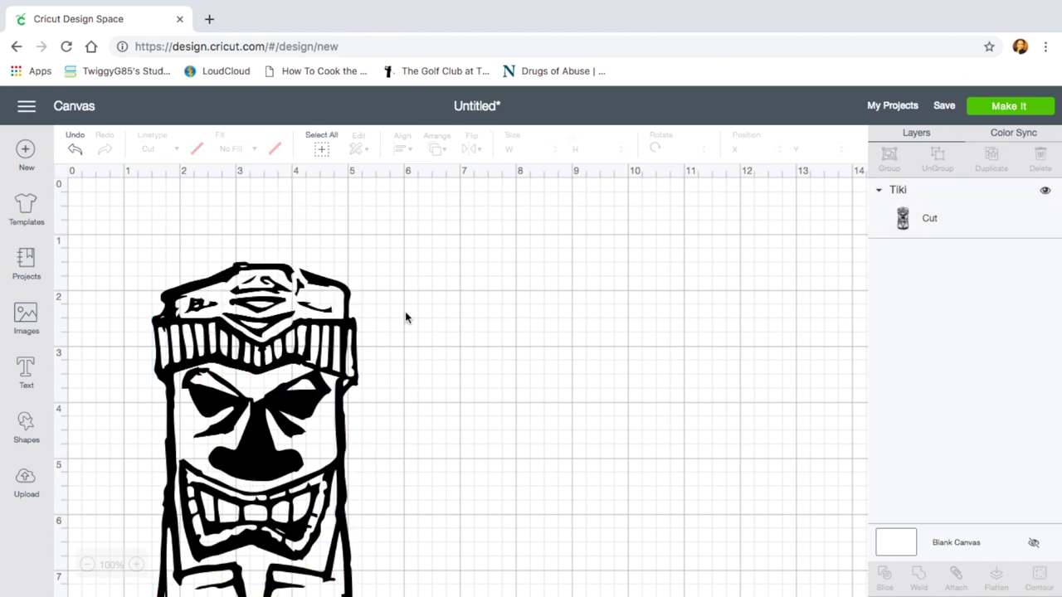
Step: Unlock the proportions and resize the tiki to 7 in tall by 5 in wide
{"action": "scroll", "coordinate": [405, 313], "scroll_direction": "down", "scroll_amount": 2}
{"action": "scroll", "coordinate": [404, 311], "scroll_direction": "down", "scroll_amount": 3}
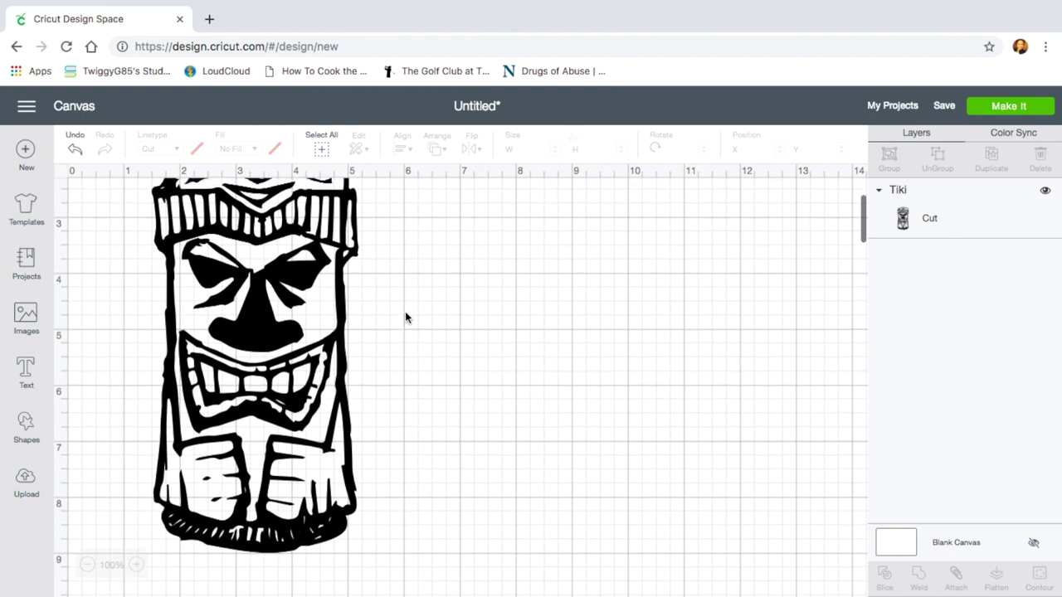
{"action": "left_click", "coordinate": [302, 398]}
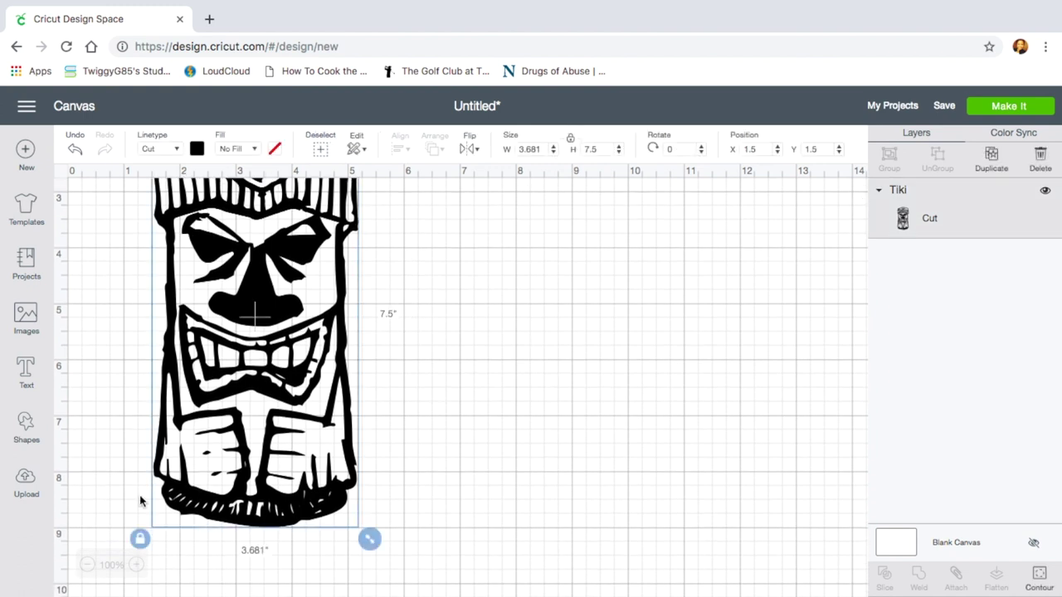
{"action": "left_click", "coordinate": [138, 540]}
{"action": "key", "text": "Return"}
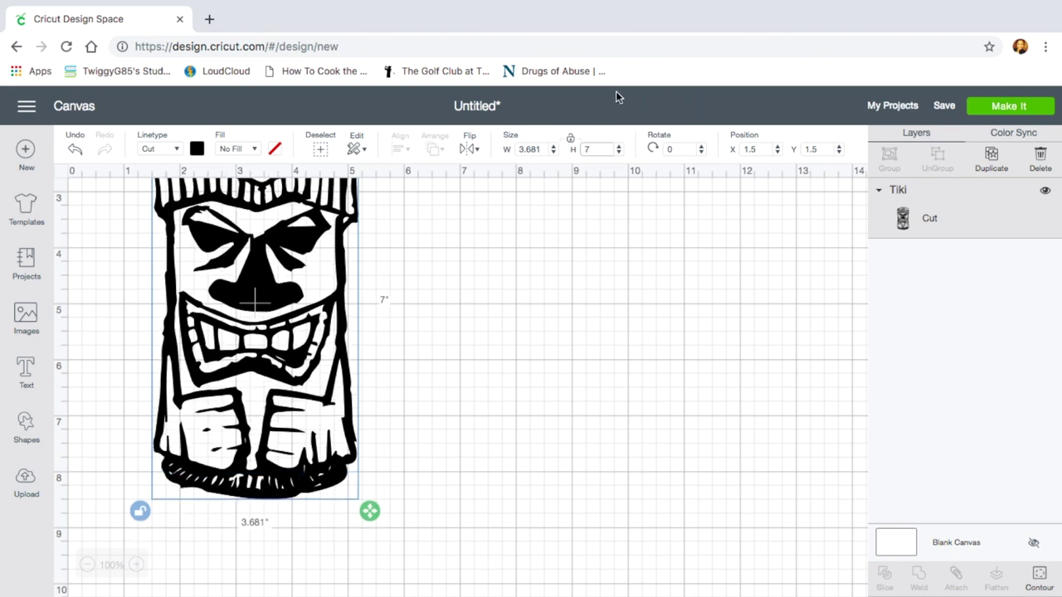
{"action": "left_click_drag", "start_coordinate": [541, 150], "coordinate": [496, 150]}
{"action": "type", "text": "5"}
{"action": "key", "text": "Return"}
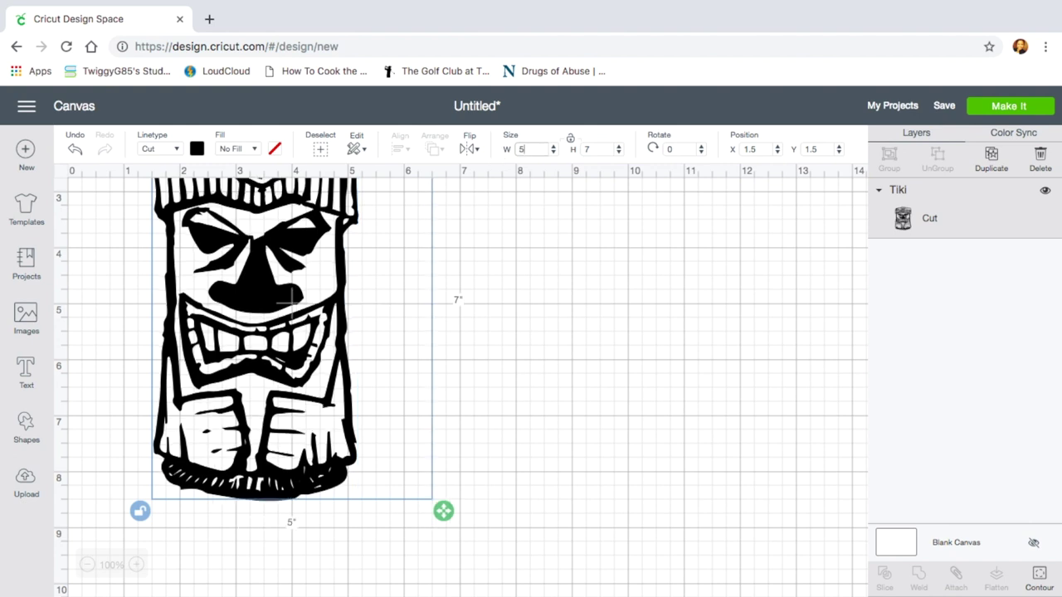
{"action": "scroll", "coordinate": [419, 386], "scroll_direction": "up", "scroll_amount": 3}
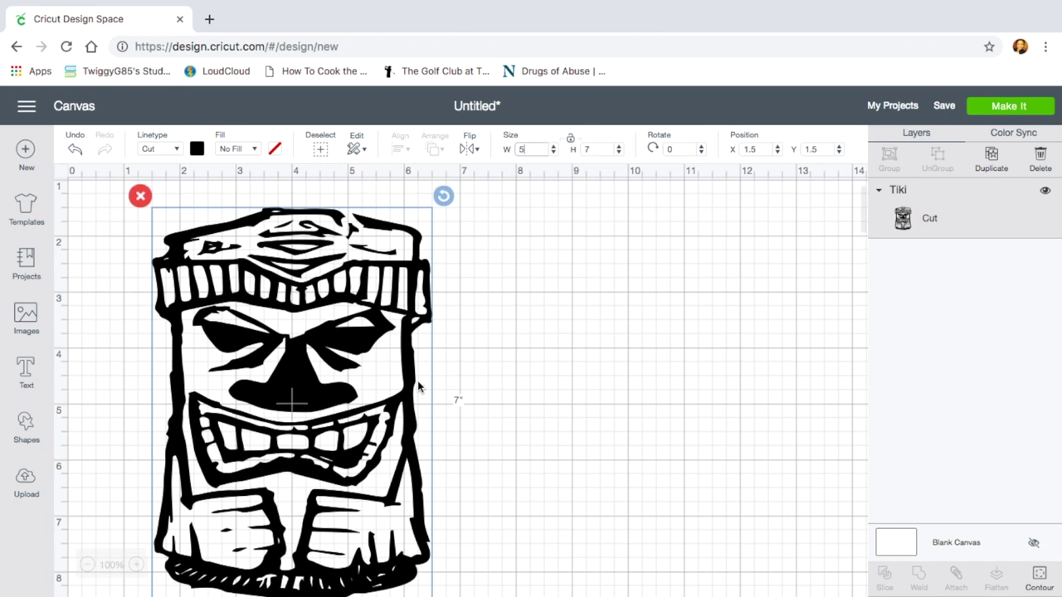
{"action": "scroll", "coordinate": [419, 386], "scroll_direction": "down", "scroll_amount": 1}
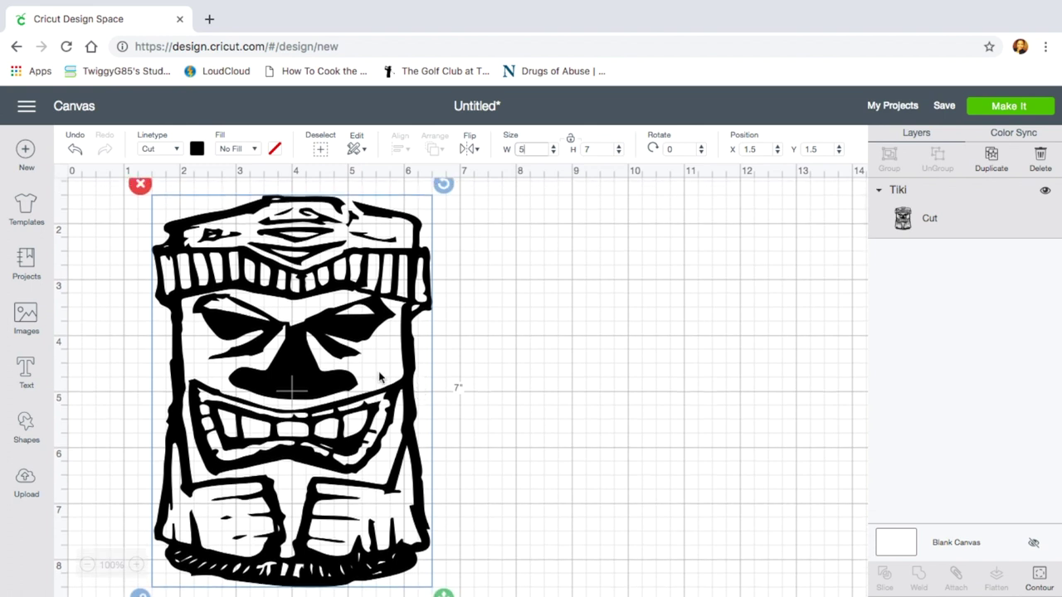
{"action": "right_click", "coordinate": [378, 374]}
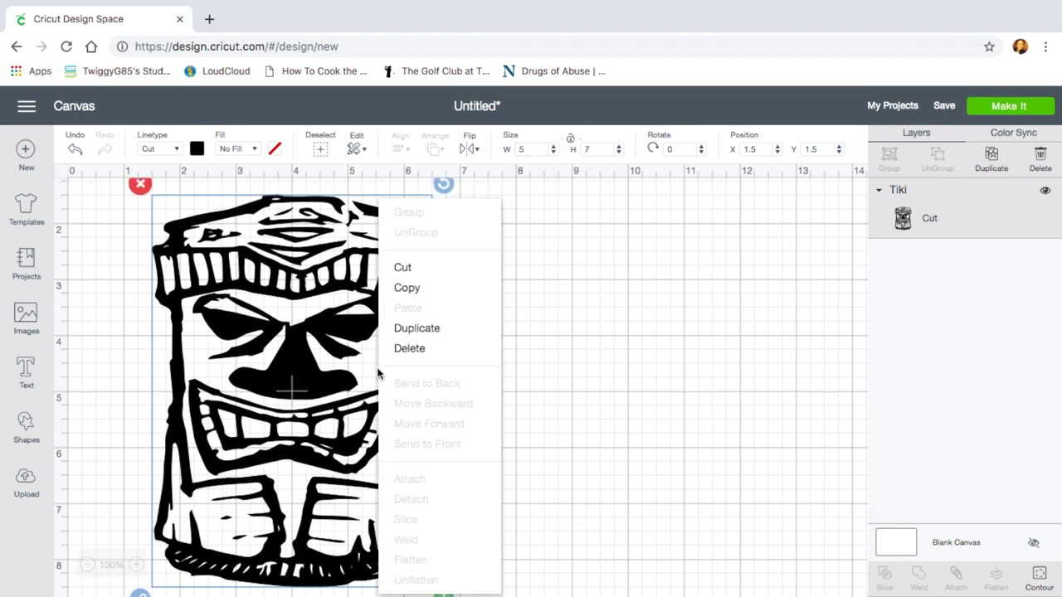
Step: Duplicate the black tiki and arrange the original and copy side by side
{"action": "left_click", "coordinate": [411, 335]}
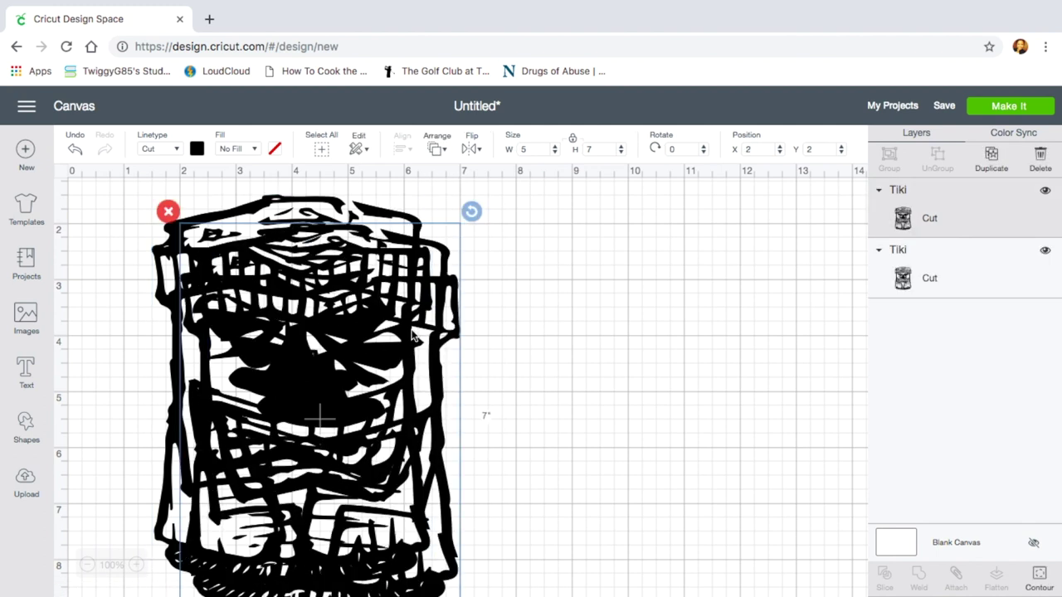
{"action": "left_click_drag", "start_coordinate": [412, 334], "coordinate": [680, 302]}
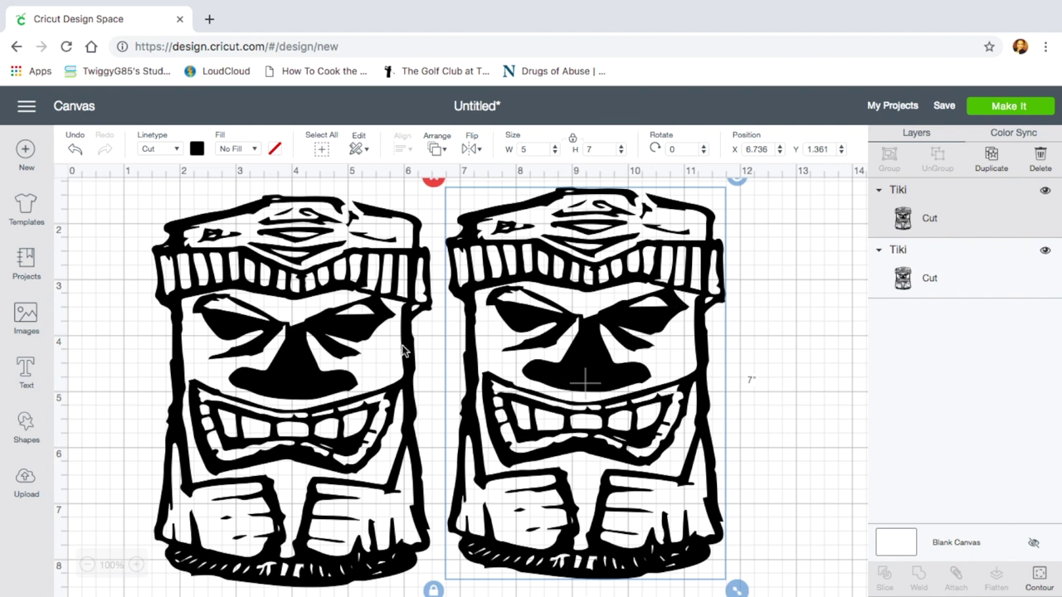
{"action": "left_click_drag", "start_coordinate": [390, 351], "coordinate": [349, 345]}
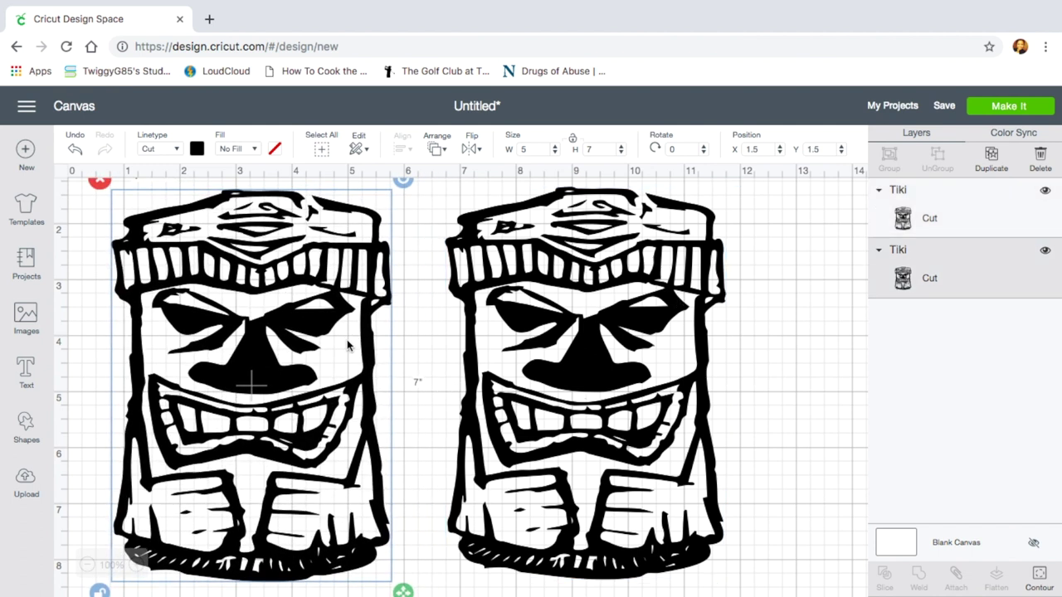
{"action": "right_click", "coordinate": [638, 286]}
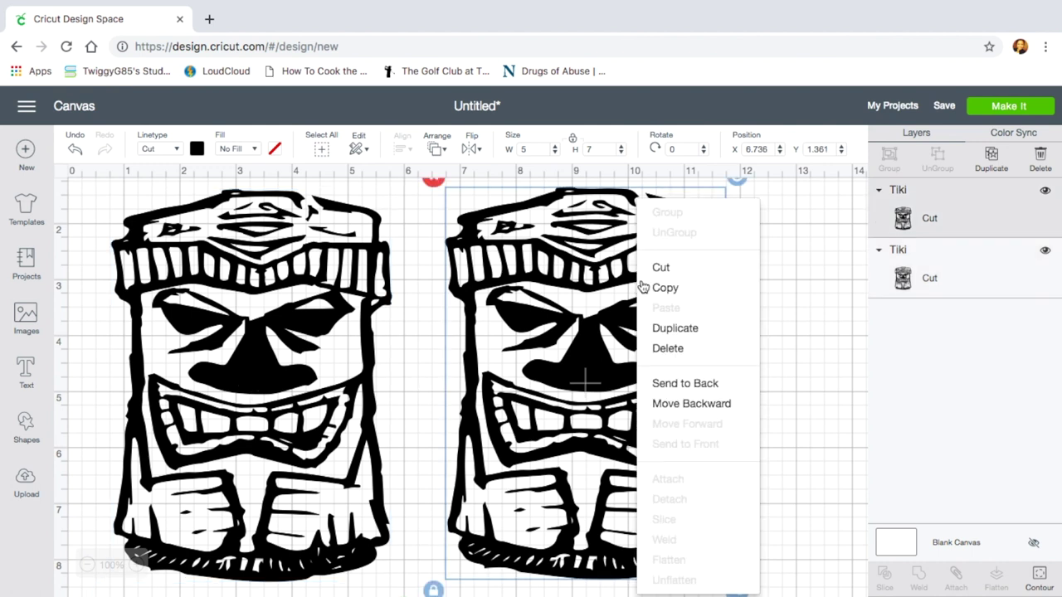
Step: Insert the solid red flame image from the library onto the canvas
{"action": "left_click", "coordinate": [827, 257]}
{"action": "left_click", "coordinate": [26, 319]}
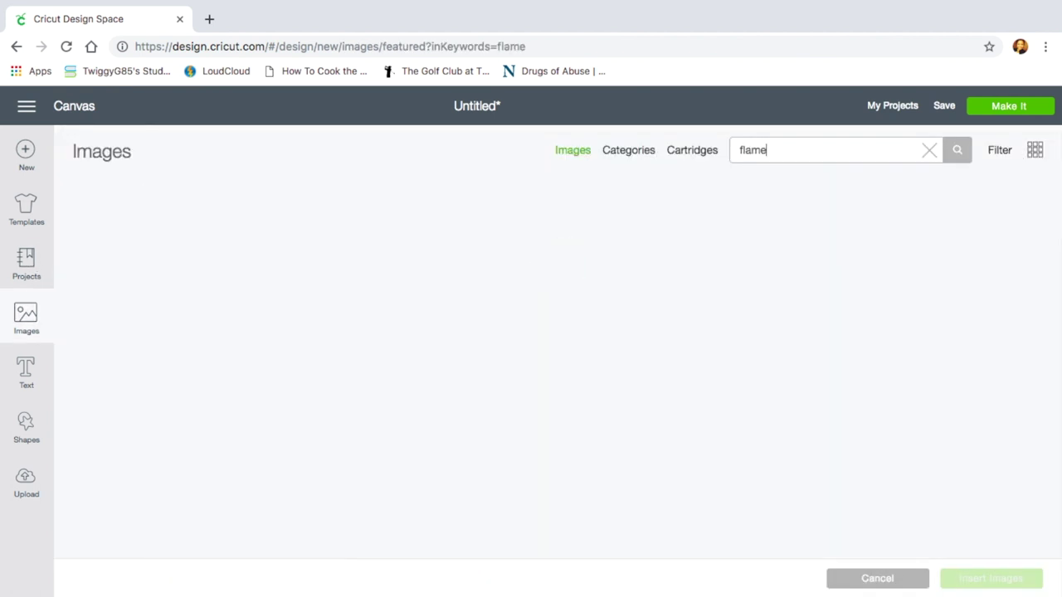
{"action": "scroll", "coordinate": [757, 396], "scroll_direction": "down", "scroll_amount": 3}
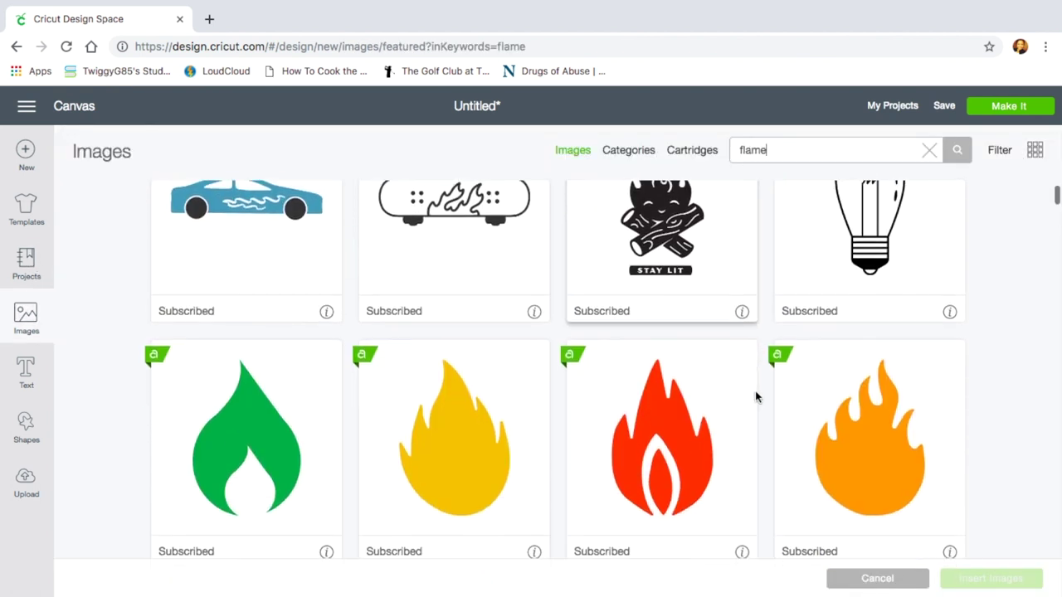
{"action": "scroll", "coordinate": [755, 396], "scroll_direction": "down", "scroll_amount": 2}
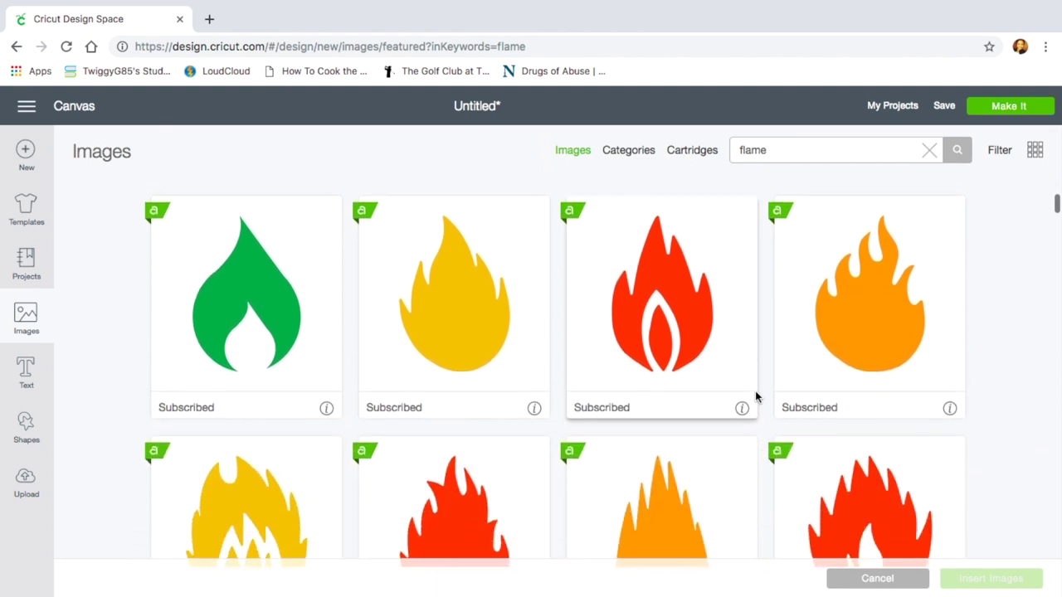
{"action": "left_click", "coordinate": [472, 467]}
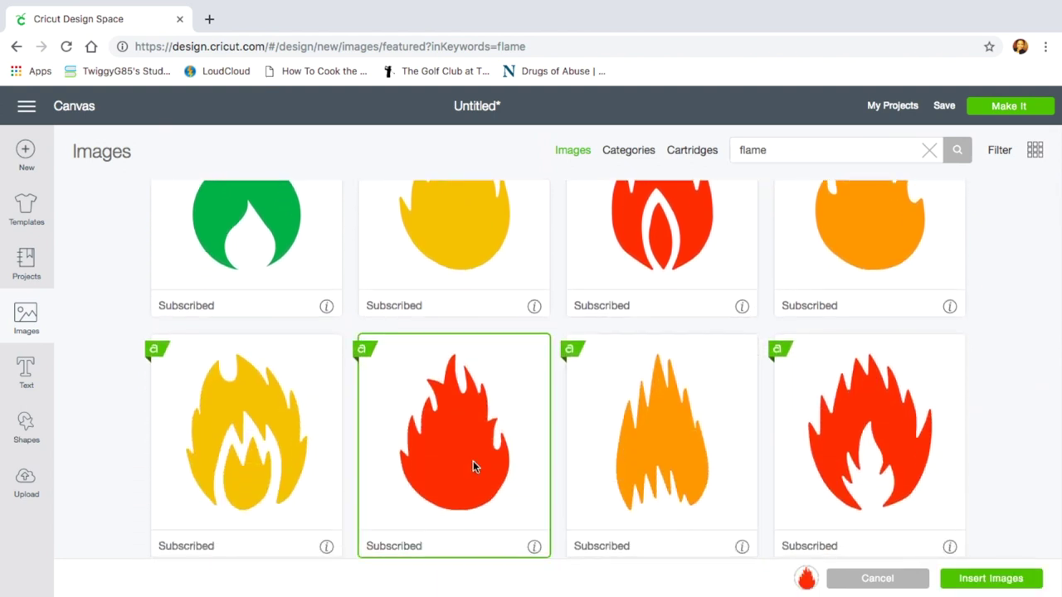
{"action": "left_click", "coordinate": [973, 577]}
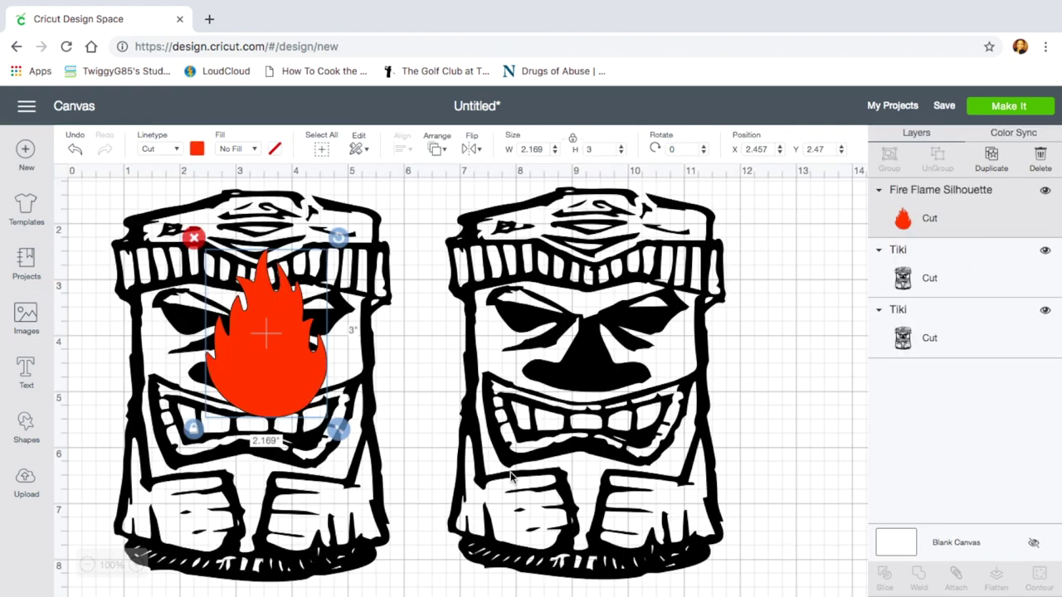
Step: Resize the flame on the left tiki's mouth to 2.75 × 2.75 in
{"action": "scroll", "coordinate": [267, 309], "scroll_direction": "down", "scroll_amount": 2}
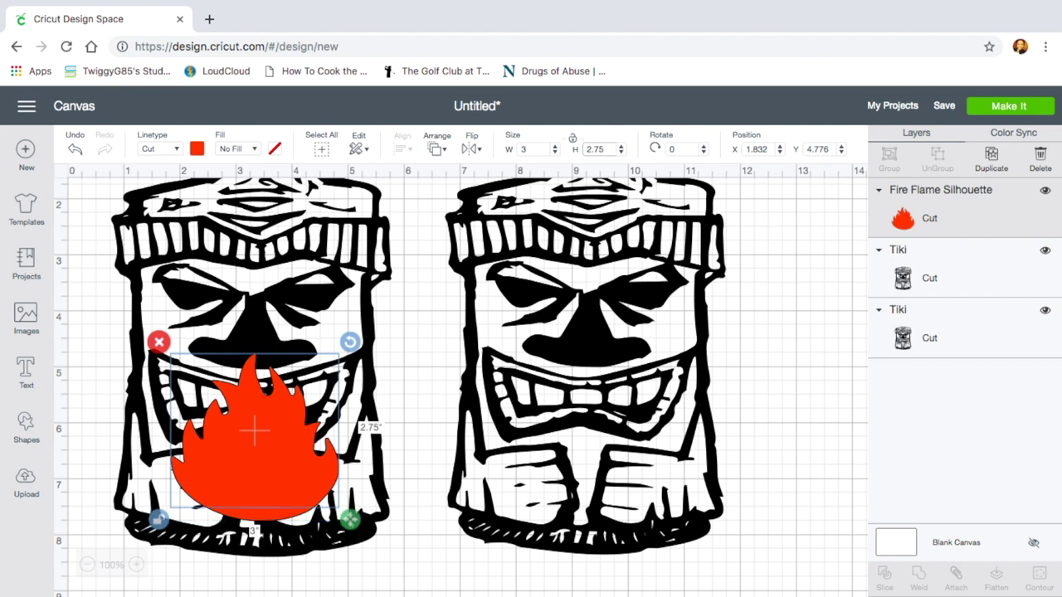
{"action": "key", "text": "Return"}
{"action": "left_click", "coordinate": [543, 147]}
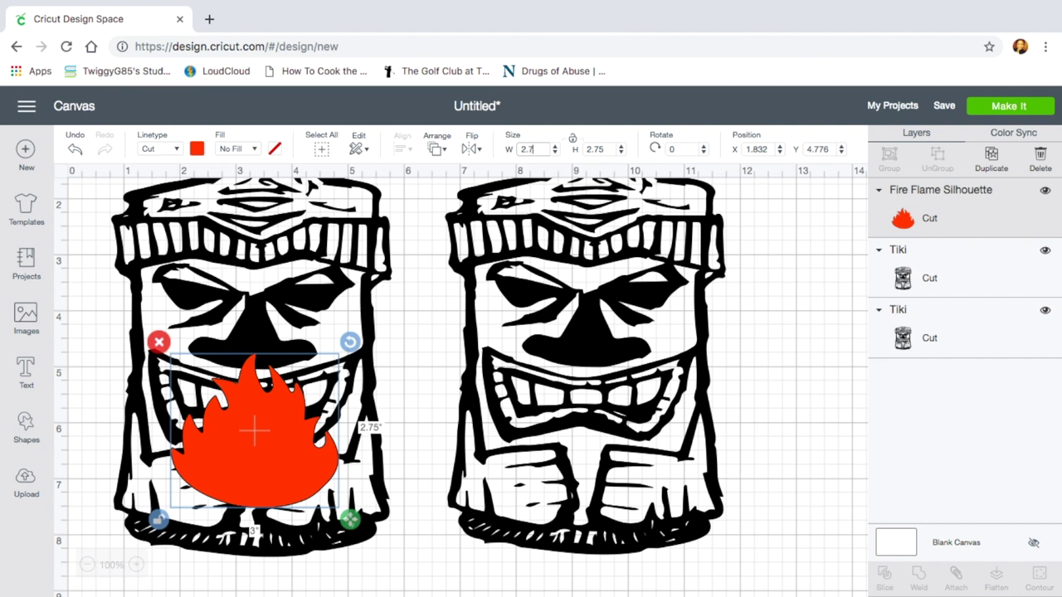
{"action": "type", "text": "2.75"}
{"action": "key", "text": "Return"}
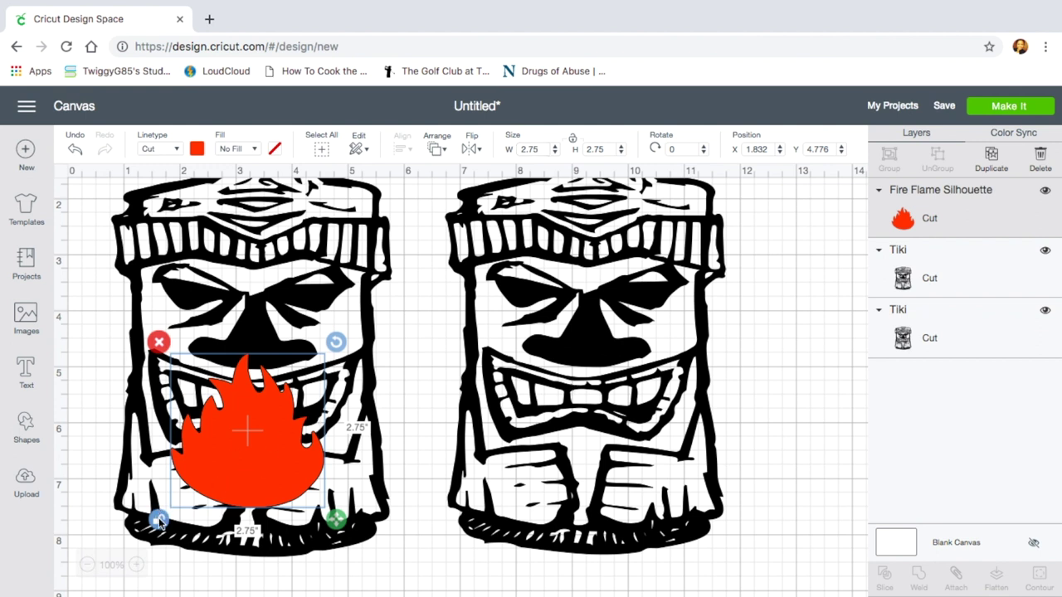
Step: Duplicate the flame and move the copy onto the right tiki's mouth
{"action": "right_click", "coordinate": [255, 468]}
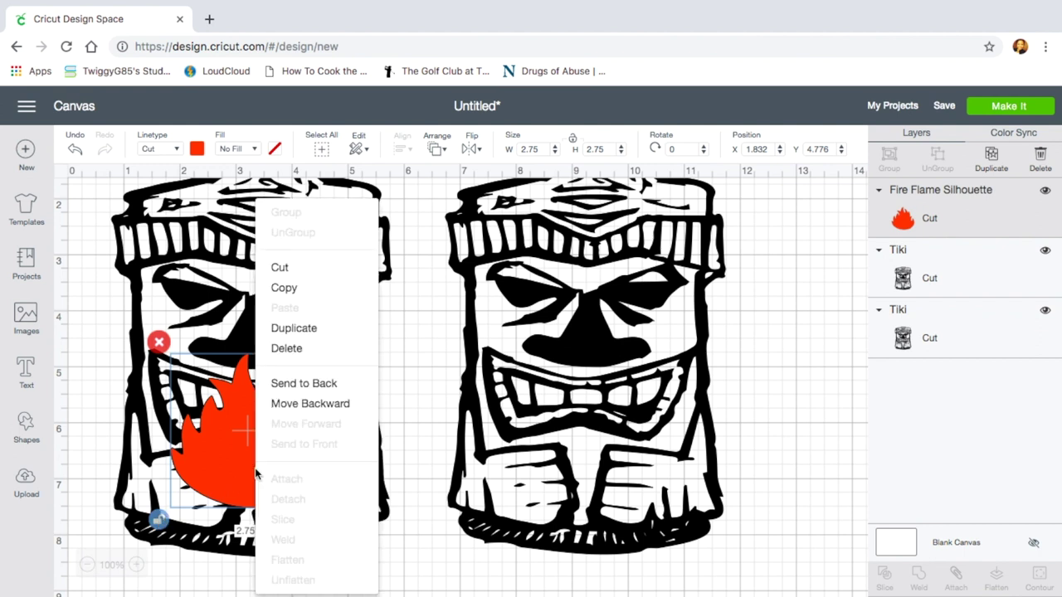
{"action": "left_click", "coordinate": [294, 328]}
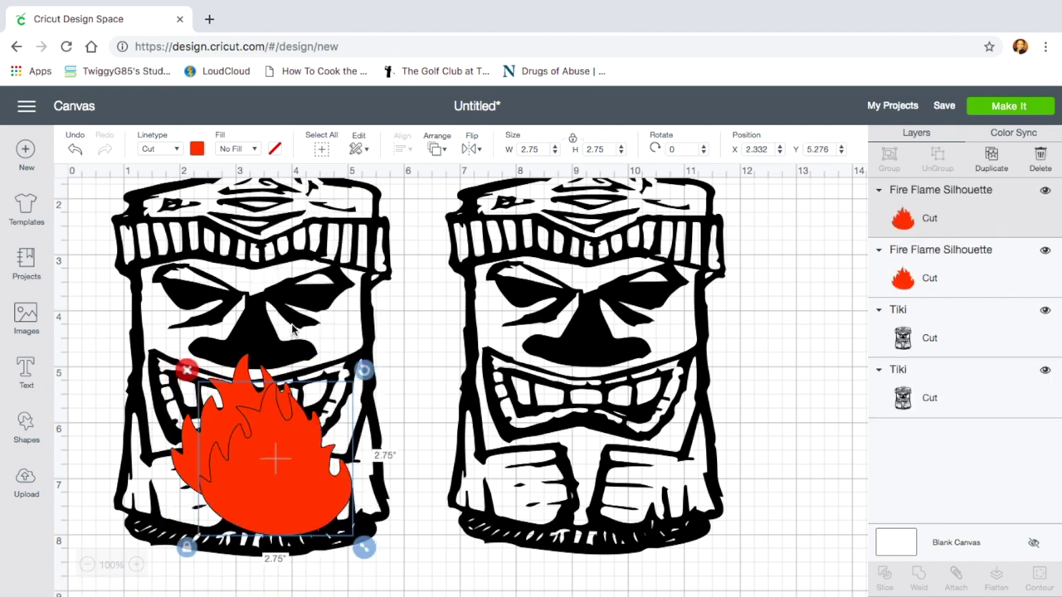
{"action": "left_click_drag", "start_coordinate": [259, 442], "coordinate": [580, 426]}
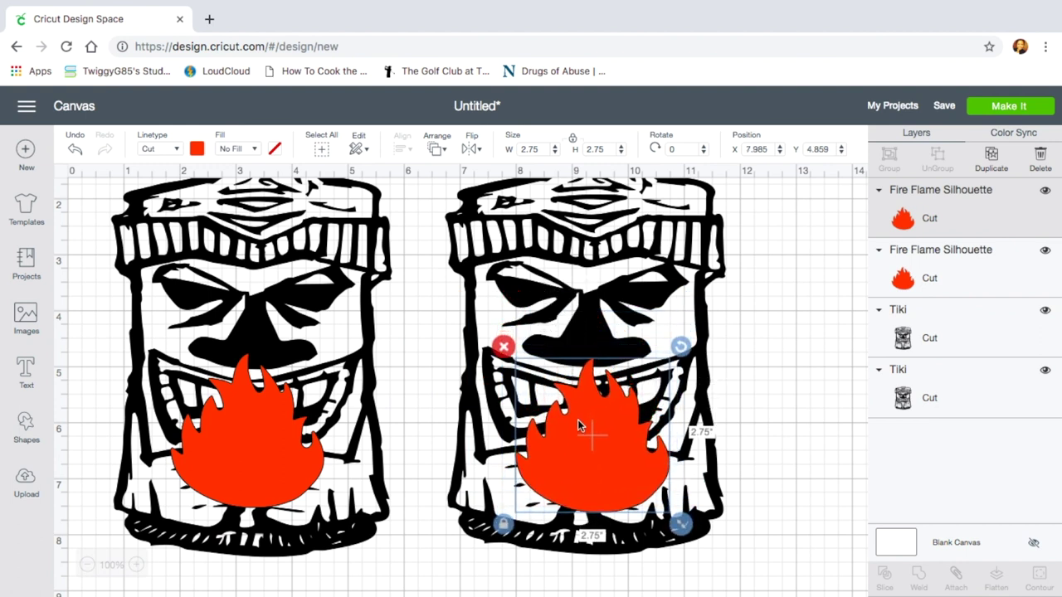
Step: Duplicate the left flame again and place the third copy below, between the tikis
{"action": "right_click", "coordinate": [269, 448]}
{"action": "left_click", "coordinate": [309, 340]}
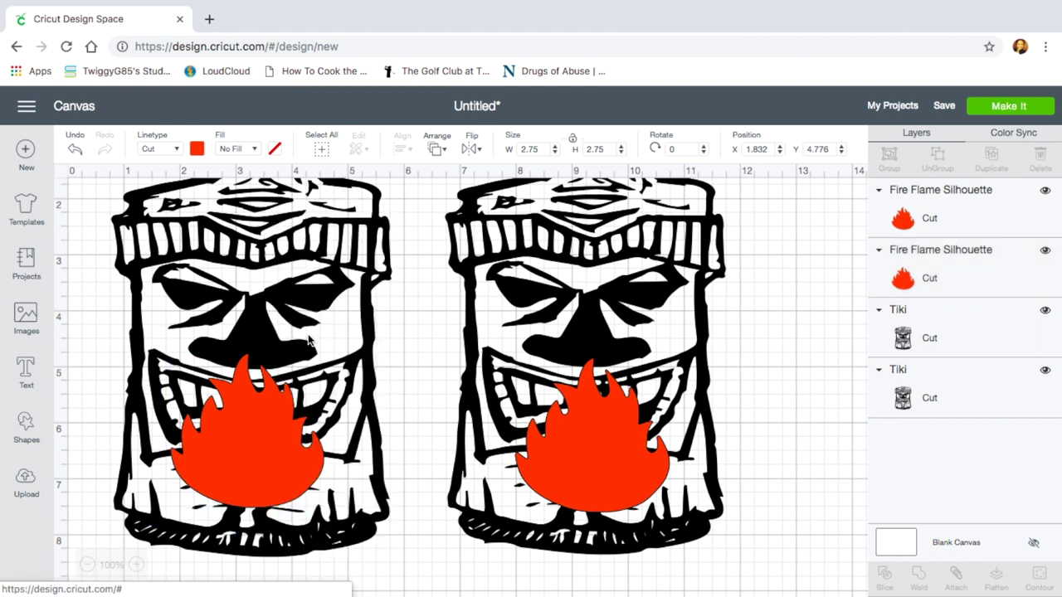
{"action": "left_click_drag", "start_coordinate": [267, 455], "coordinate": [400, 523]}
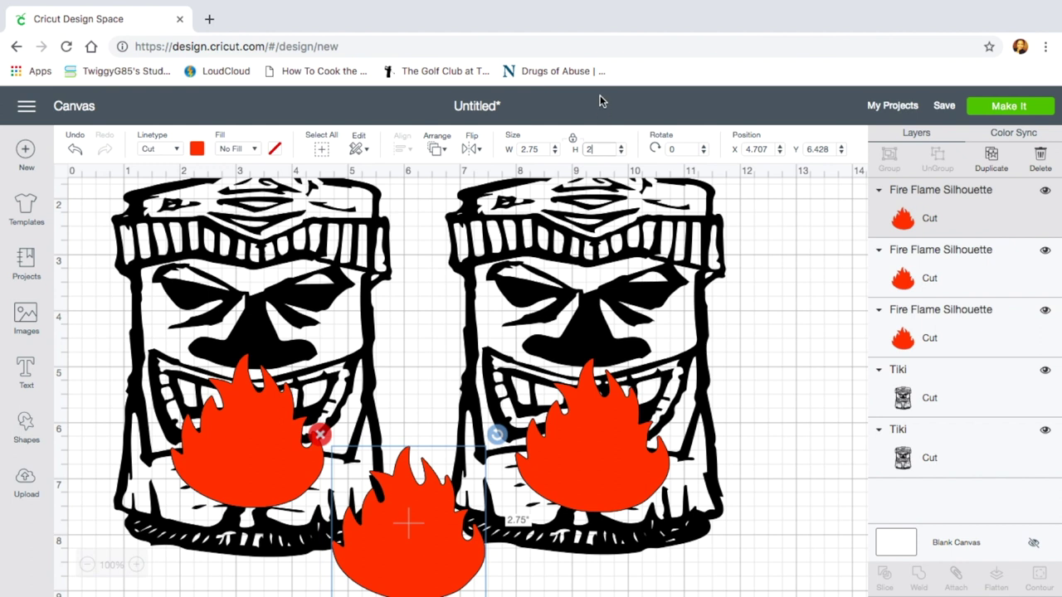
Step: Set the third flame to 2 in and make both large mouth flames yellow
{"action": "key", "text": "Return"}
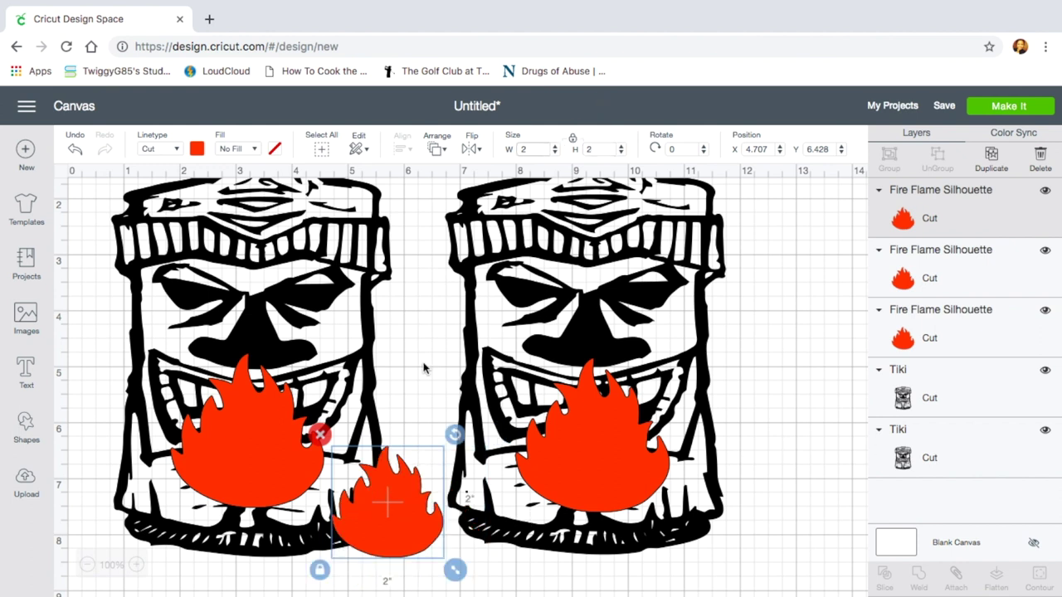
{"action": "left_click", "coordinate": [196, 148]}
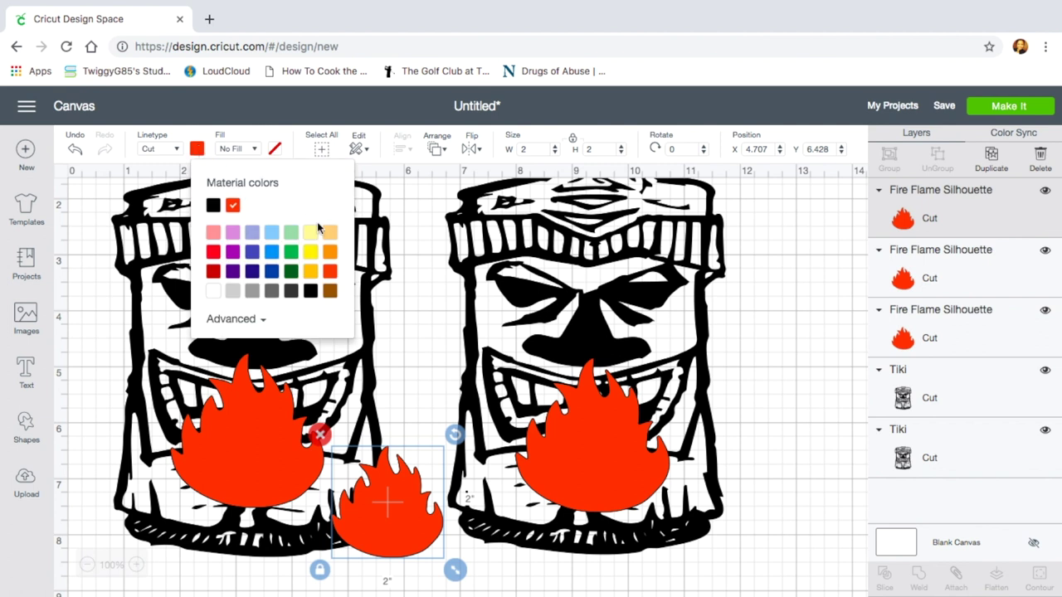
{"action": "left_click", "coordinate": [310, 251]}
{"action": "left_click", "coordinate": [271, 205]}
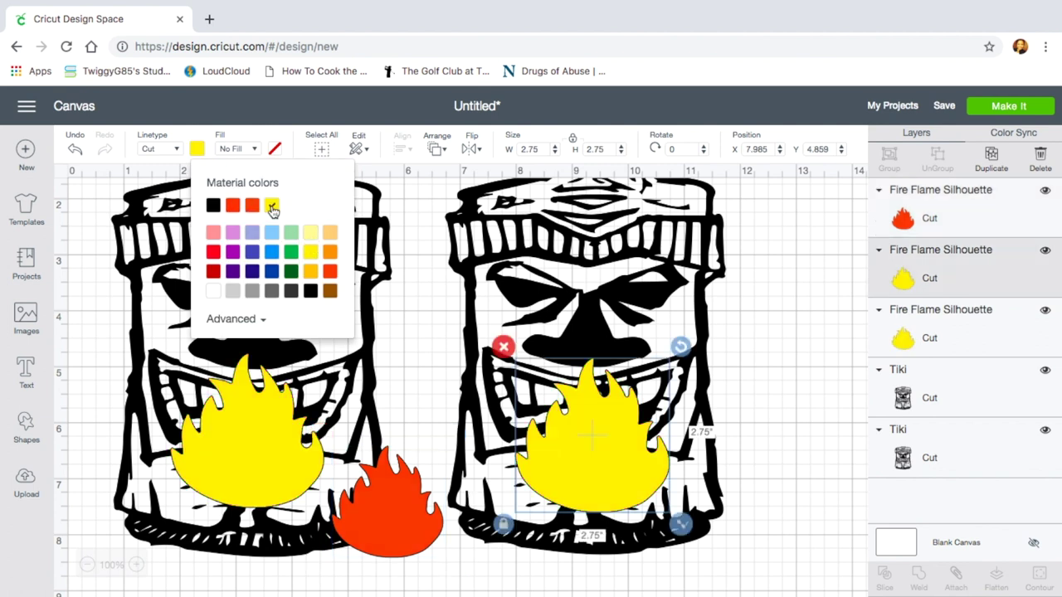
Step: Move the small 2 in red flame over the left tiki's yellow flame
{"action": "left_click", "coordinate": [399, 515]}
{"action": "left_click_drag", "start_coordinate": [399, 516], "coordinate": [265, 461]}
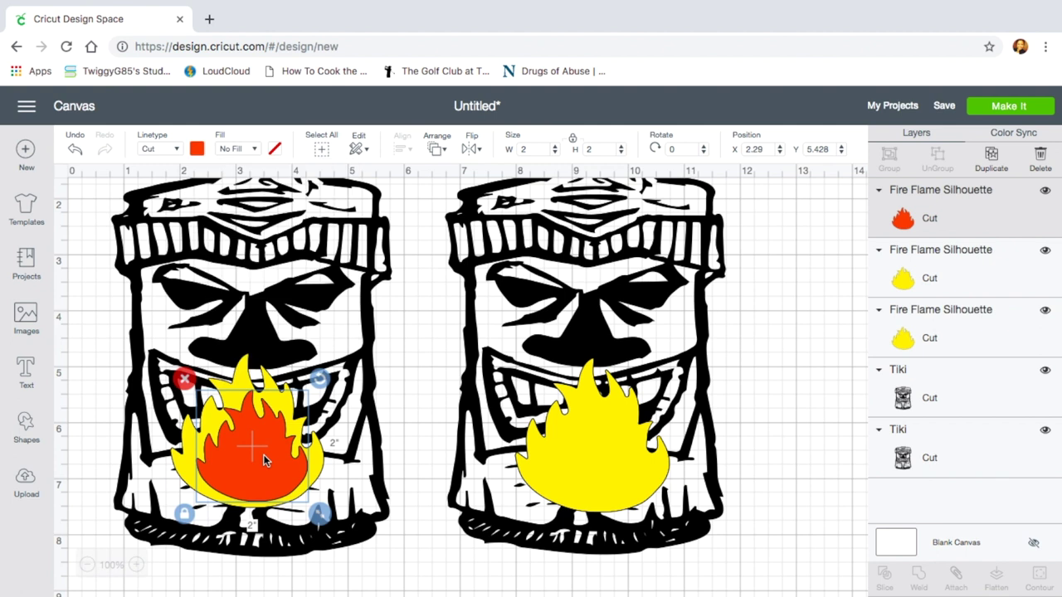
{"action": "right_click", "coordinate": [264, 461]}
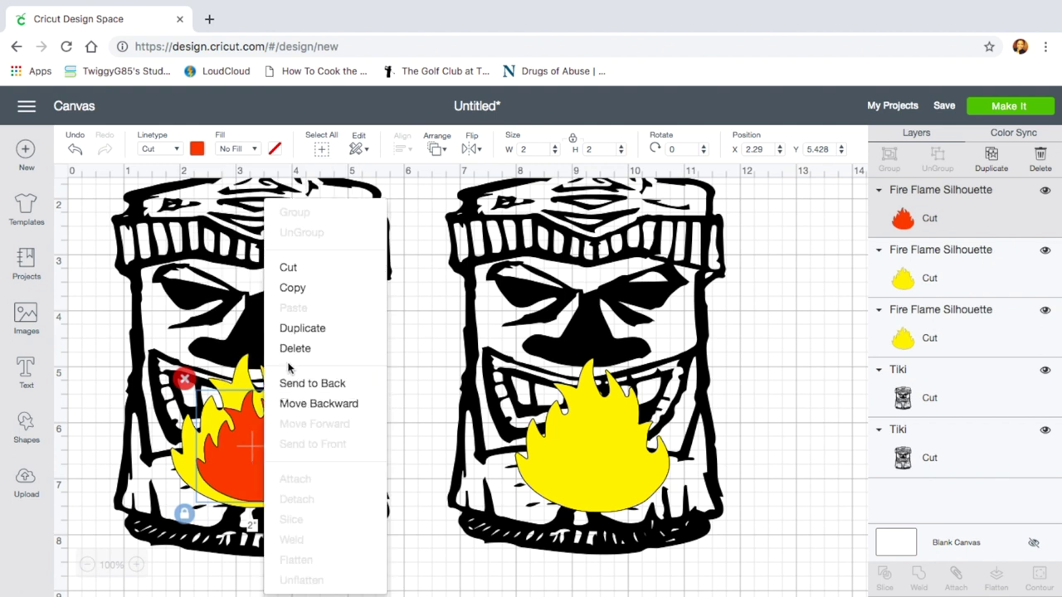
Step: Duplicate the small red flame and place the copy over the right tiki's yellow flame
{"action": "left_click", "coordinate": [300, 330]}
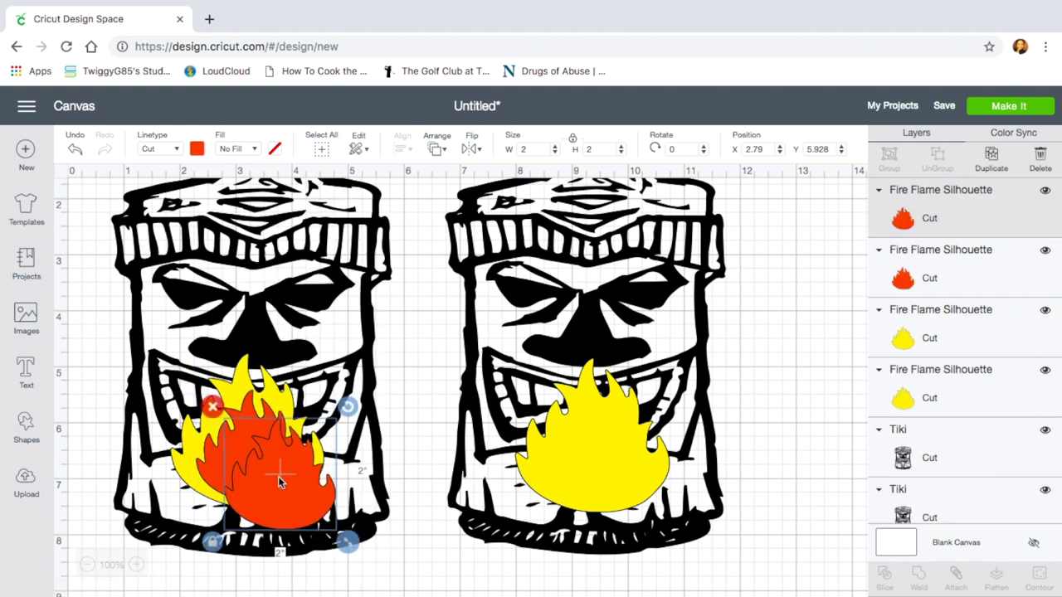
{"action": "left_click_drag", "start_coordinate": [280, 481], "coordinate": [596, 455]}
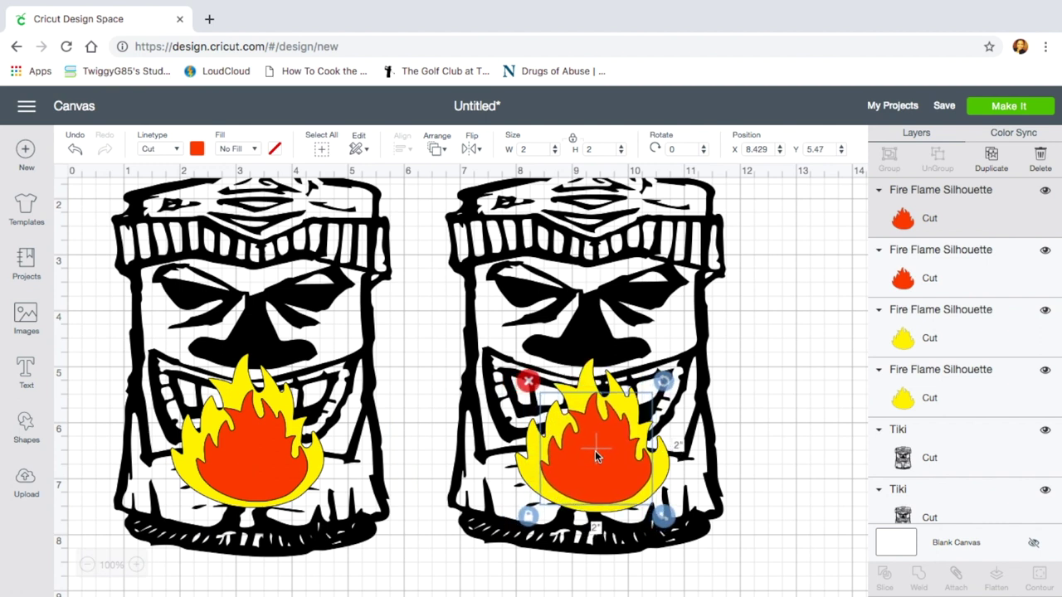
{"action": "left_click", "coordinate": [362, 327]}
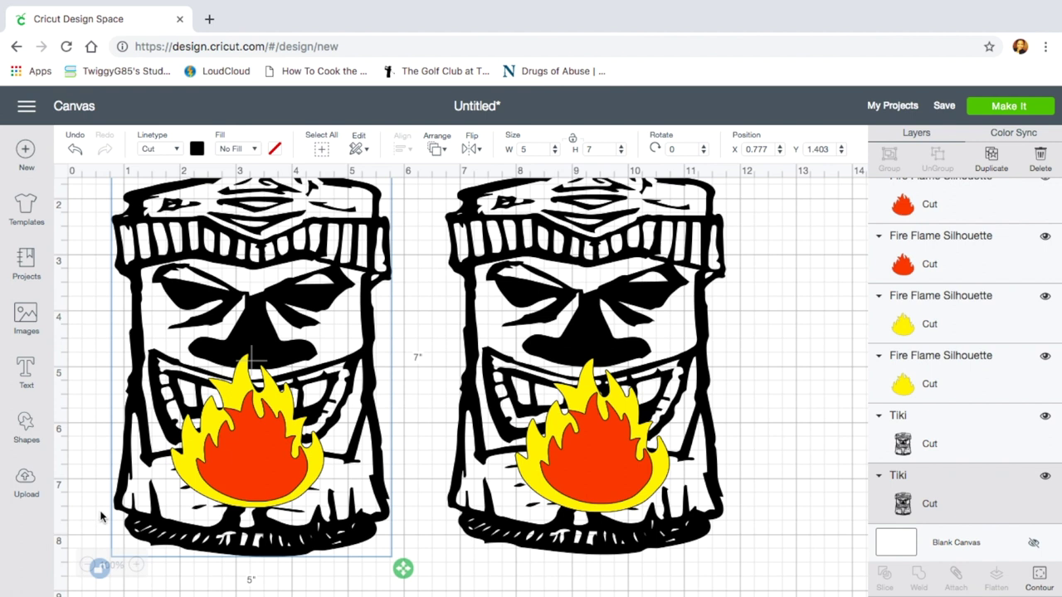
Step: Hide all four Fire Flame layers, both red and both yellow
{"action": "scroll", "coordinate": [99, 516], "scroll_direction": "down", "scroll_amount": 1}
{"action": "left_click", "coordinate": [1045, 190]}
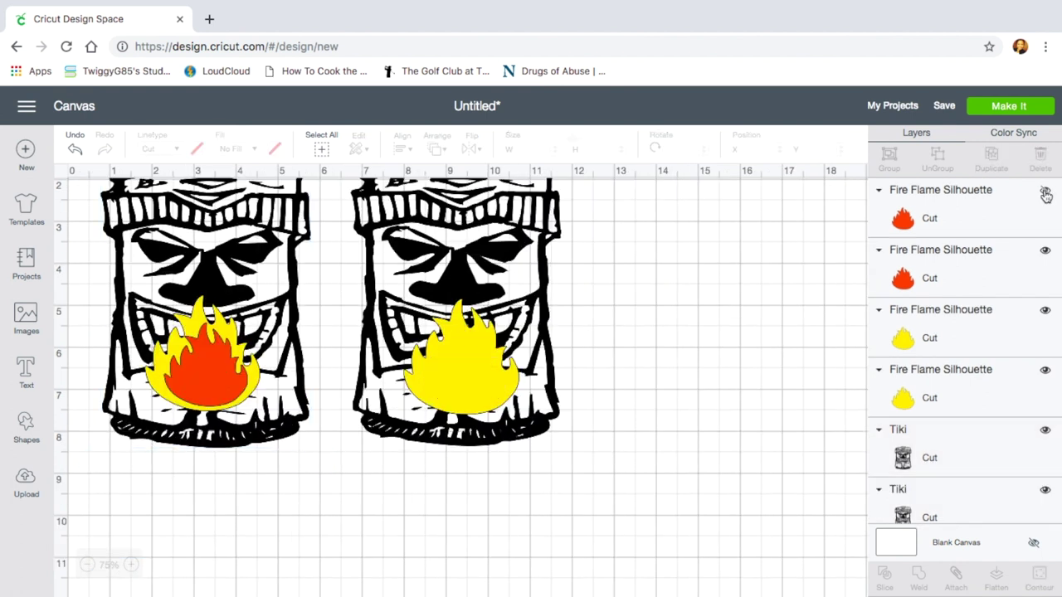
{"action": "left_click", "coordinate": [1045, 251]}
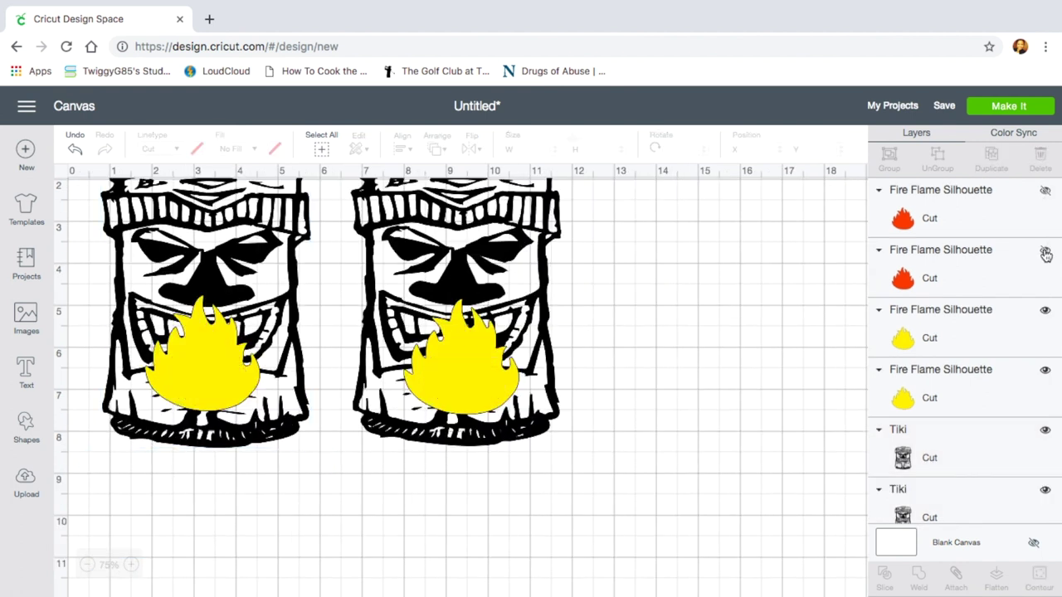
{"action": "left_click", "coordinate": [1045, 312]}
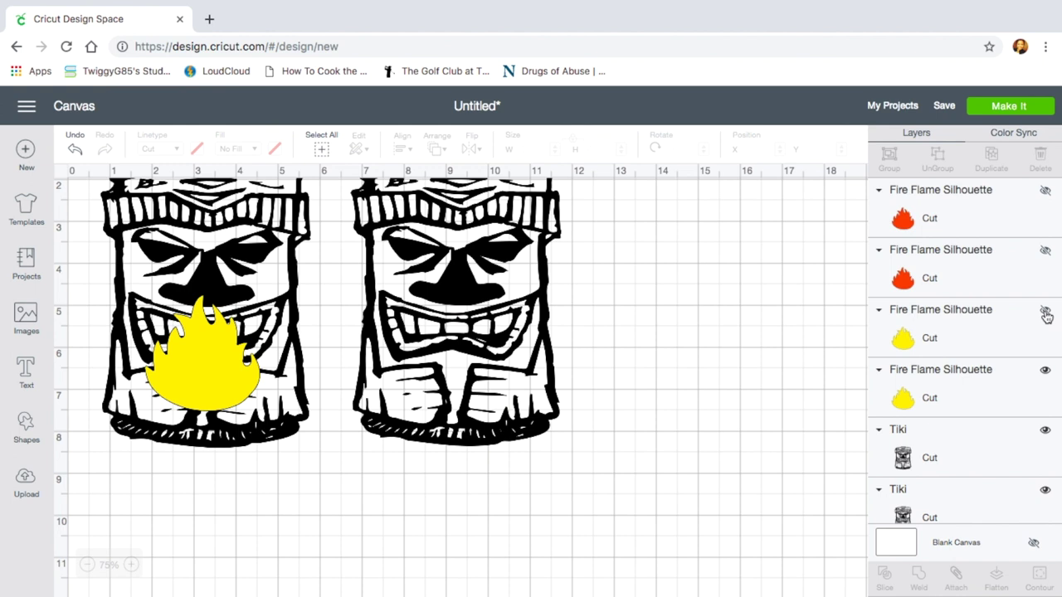
{"action": "left_click", "coordinate": [1046, 372]}
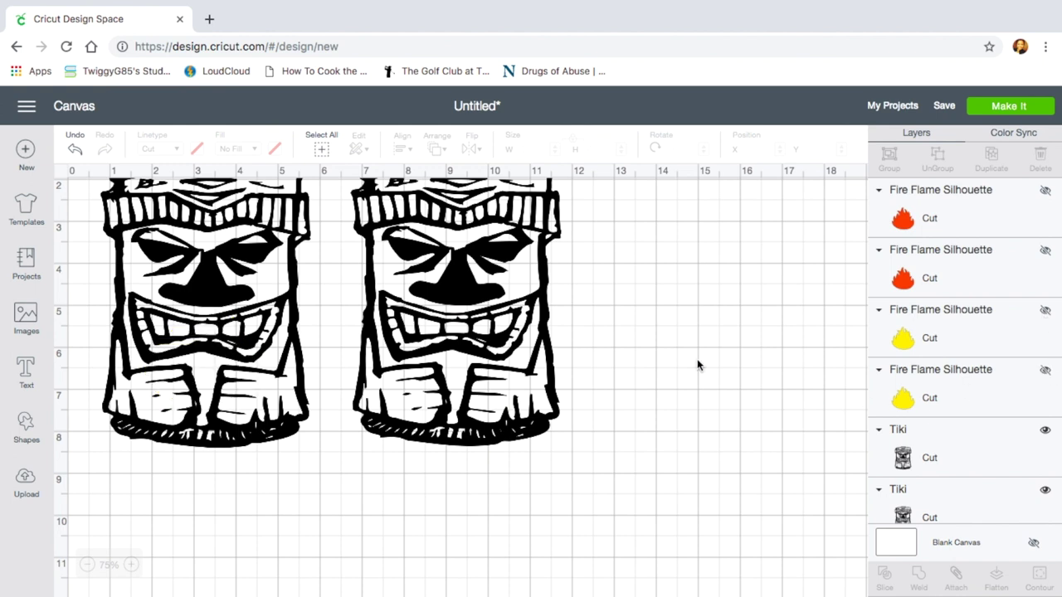
{"action": "scroll", "coordinate": [697, 365], "scroll_direction": "up", "scroll_amount": 3}
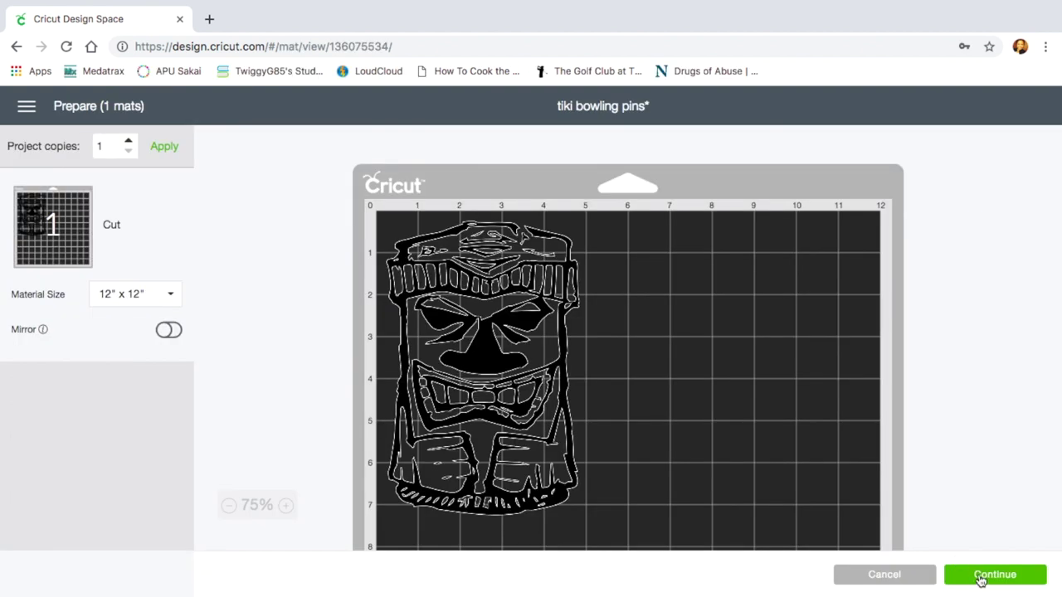
Step: Continue to cutting setup with Vinyl material and Default pressure
{"action": "left_click", "coordinate": [979, 578]}
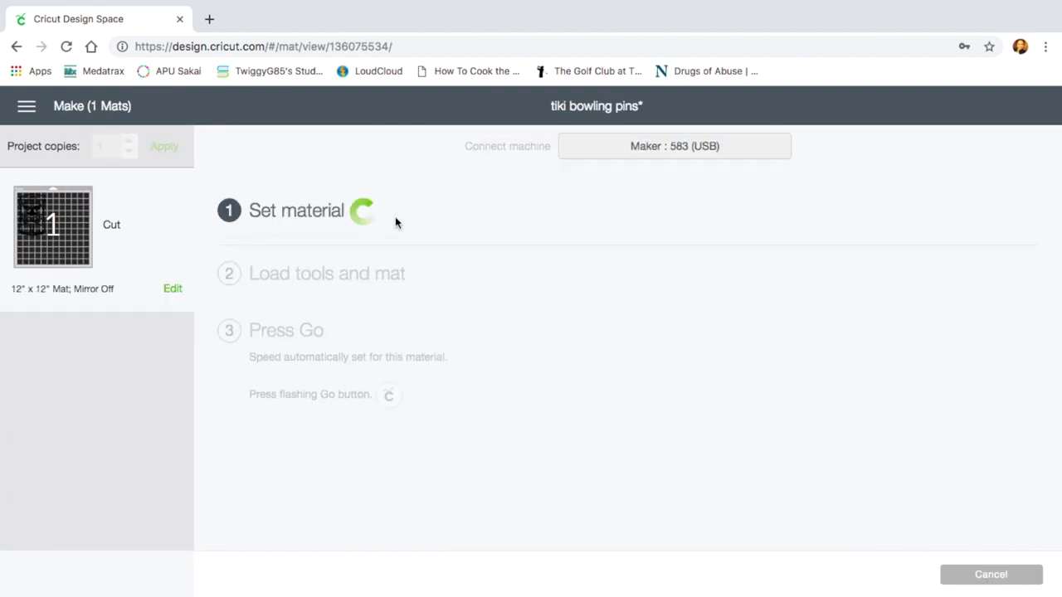
{"action": "left_click", "coordinate": [636, 298]}
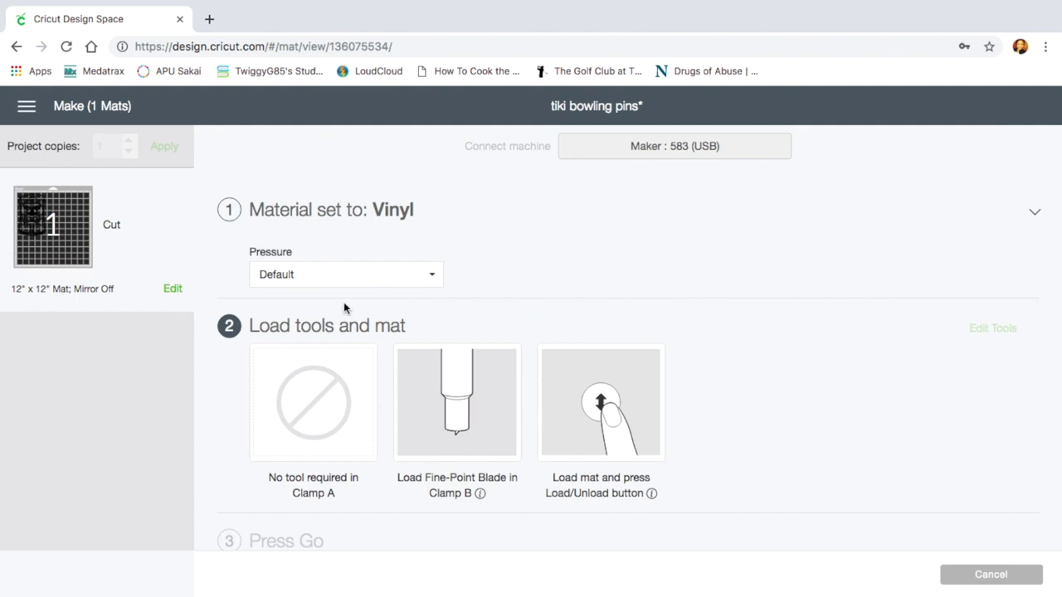
{"action": "left_click", "coordinate": [437, 282]}
{"action": "left_click", "coordinate": [437, 282]}
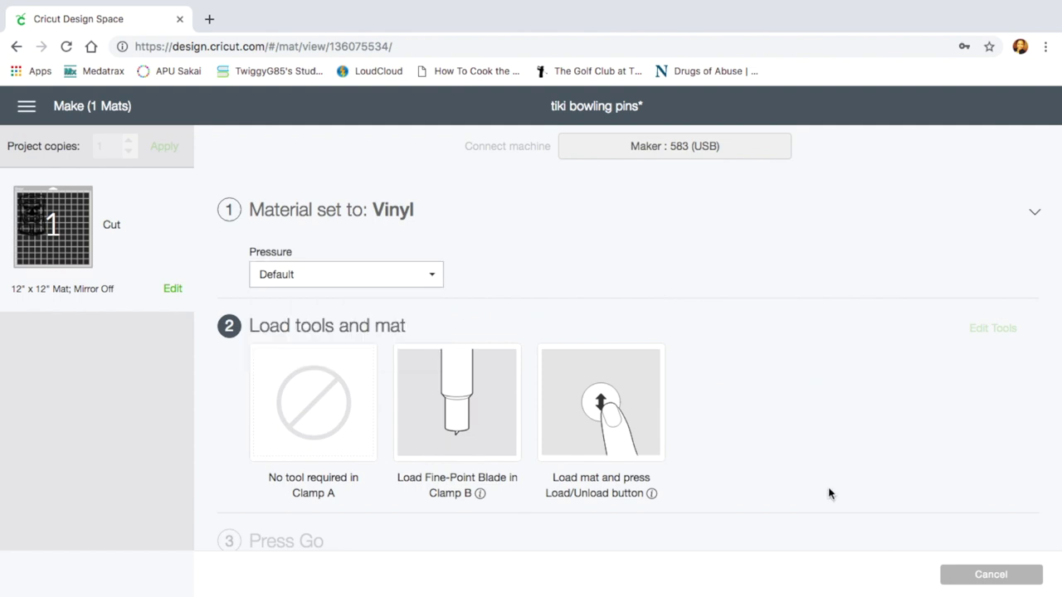